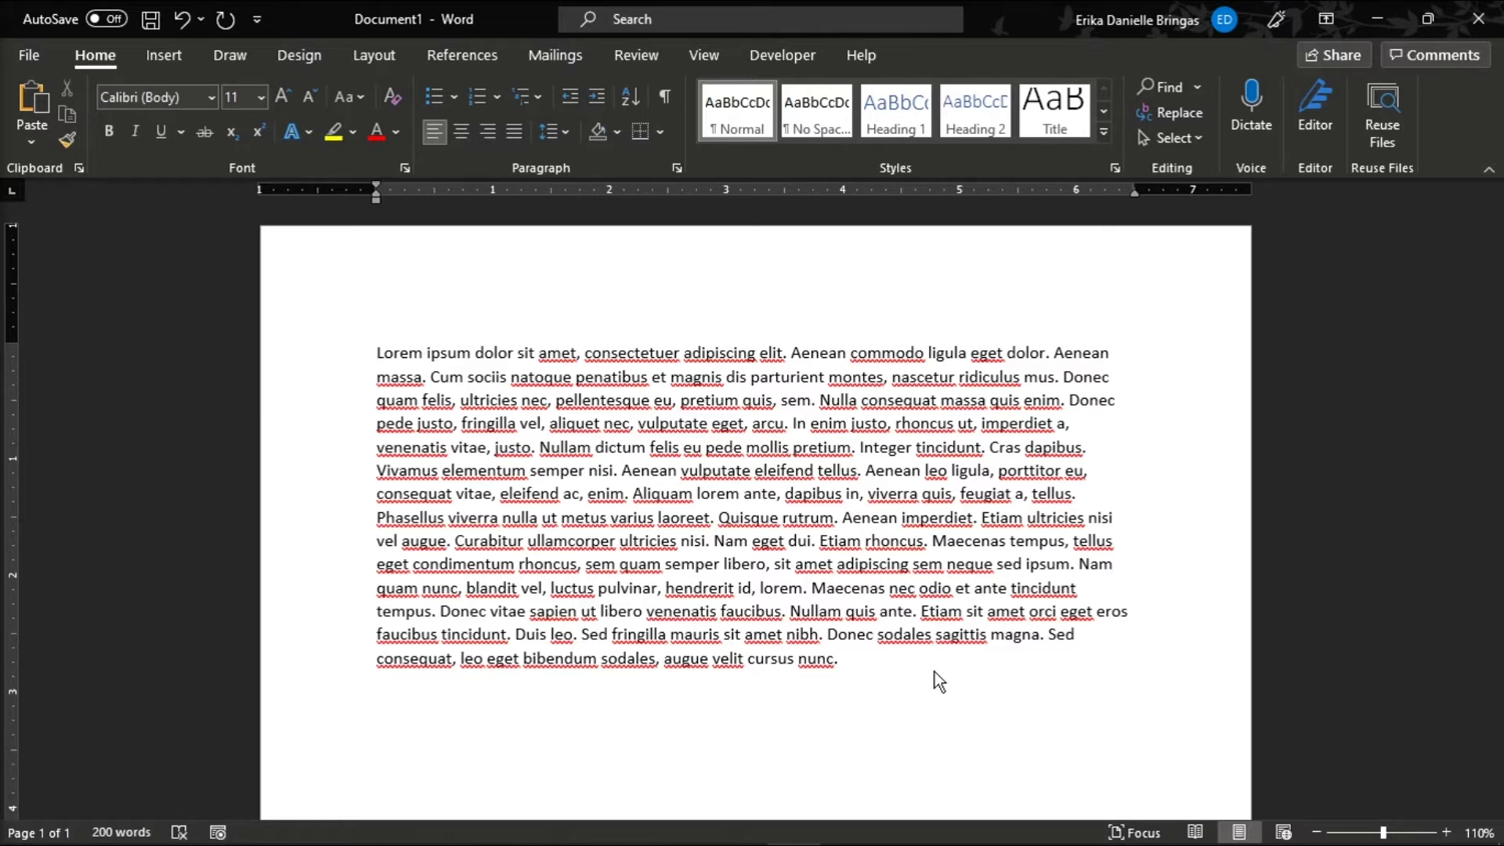
type("Here is an example")
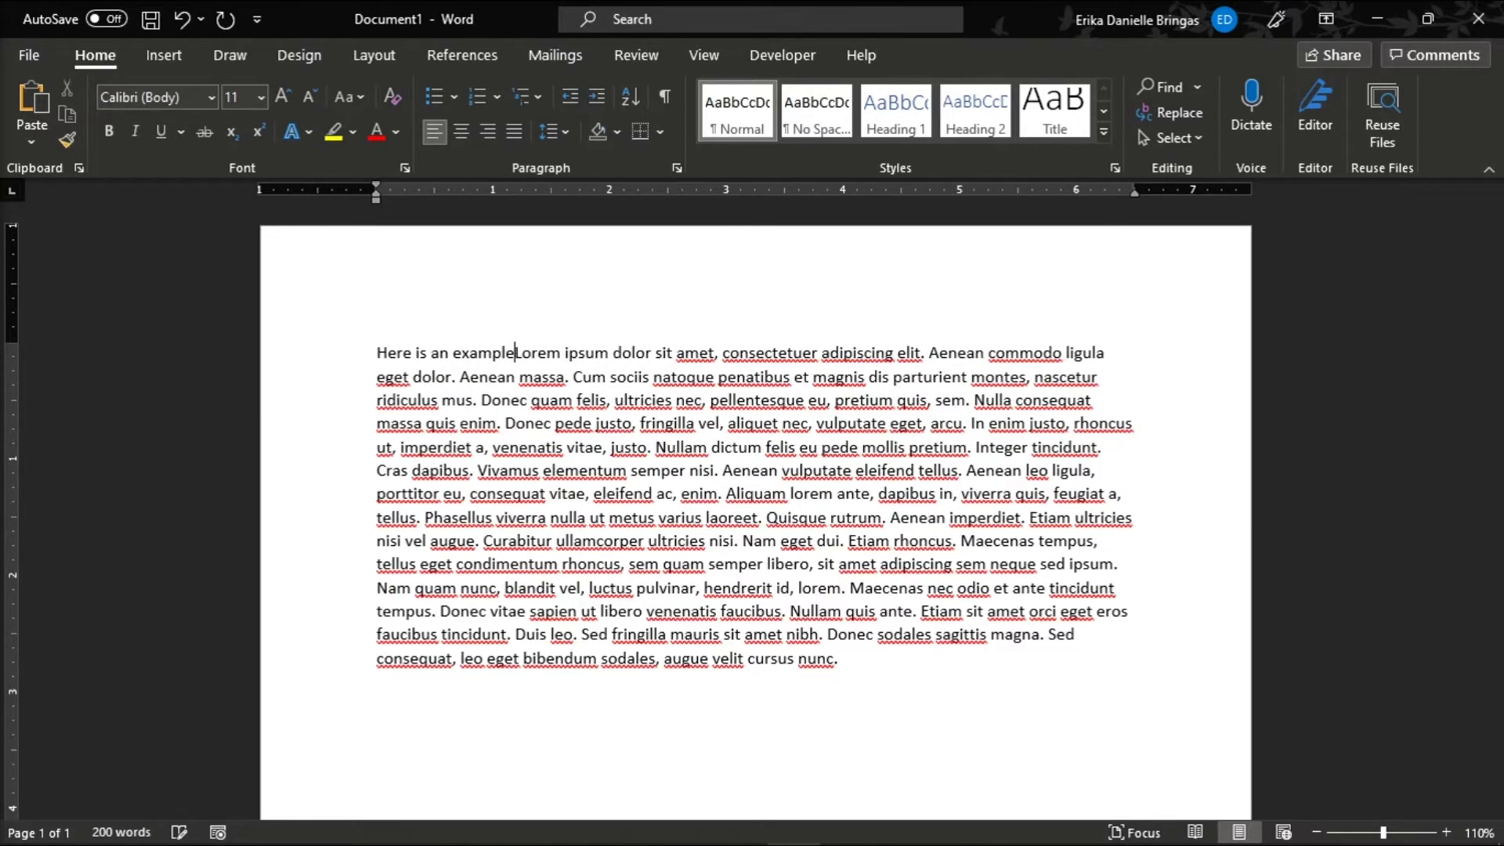
type(" of Insert")
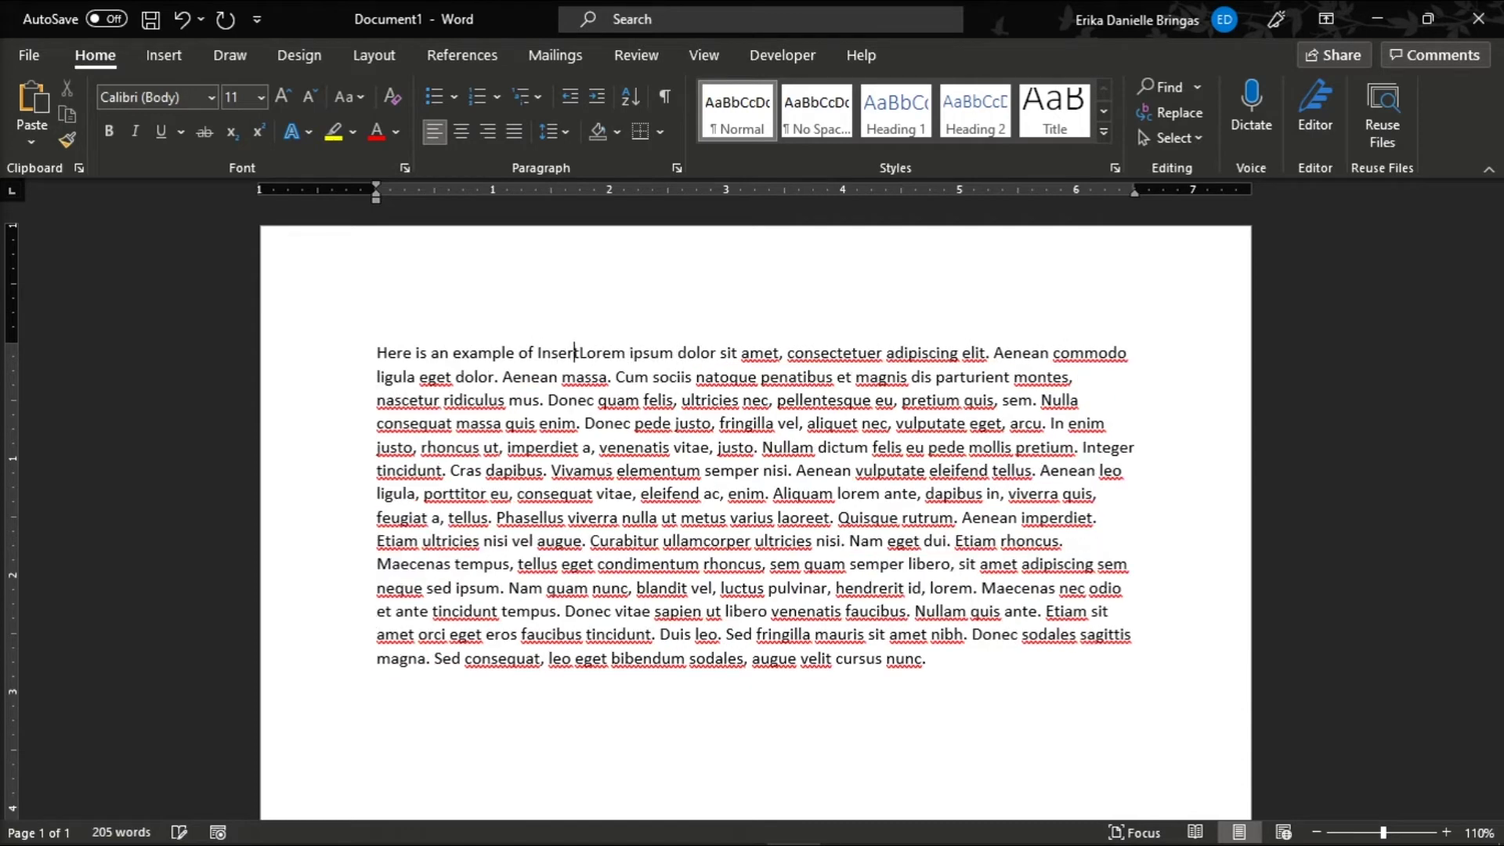
type(" mode in Mi ")
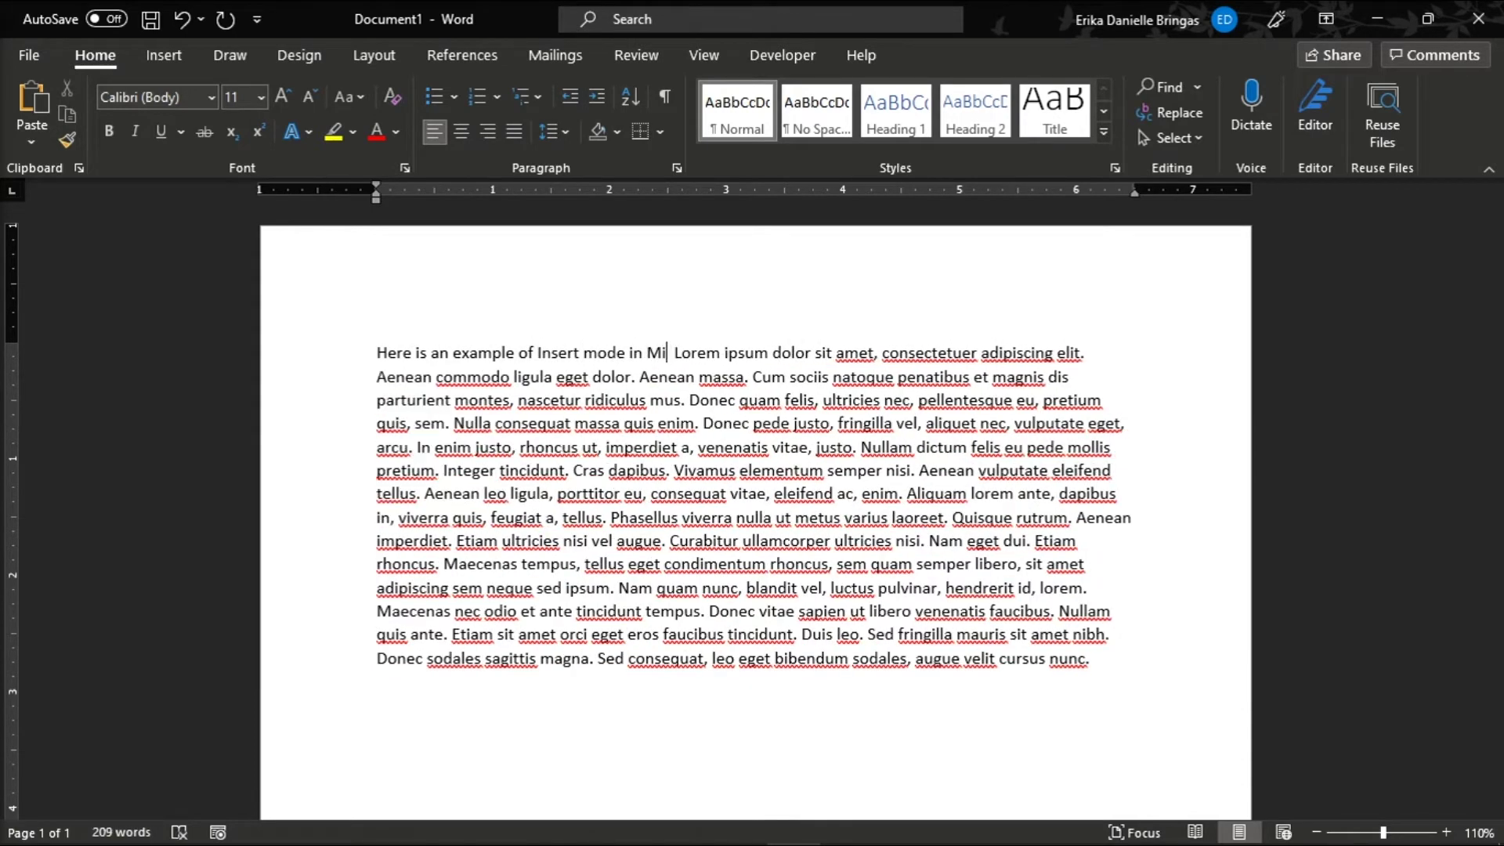
type("crosoft Word.")
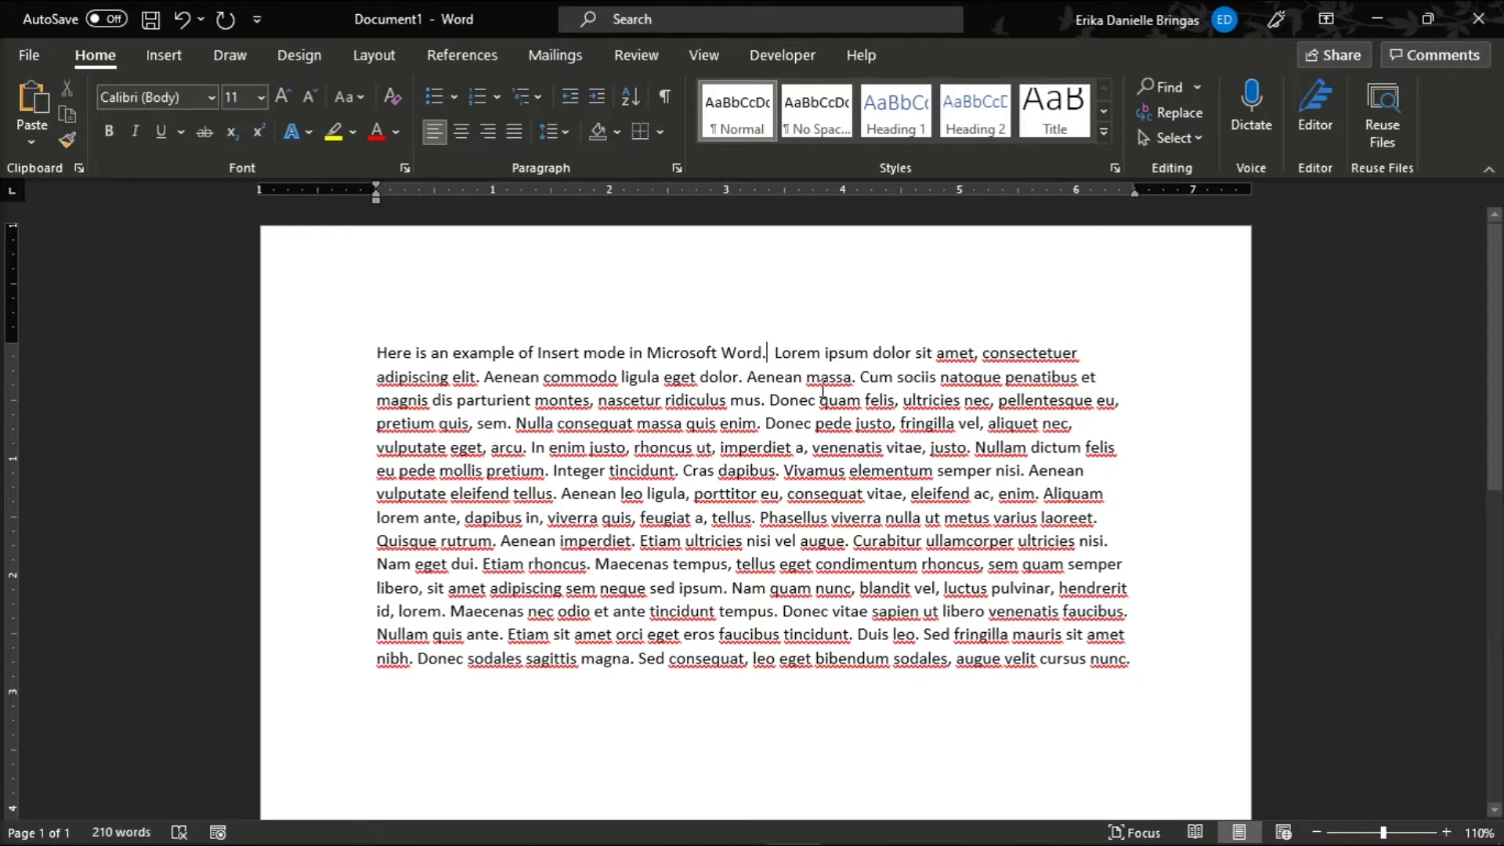
type("Here is an example of ")
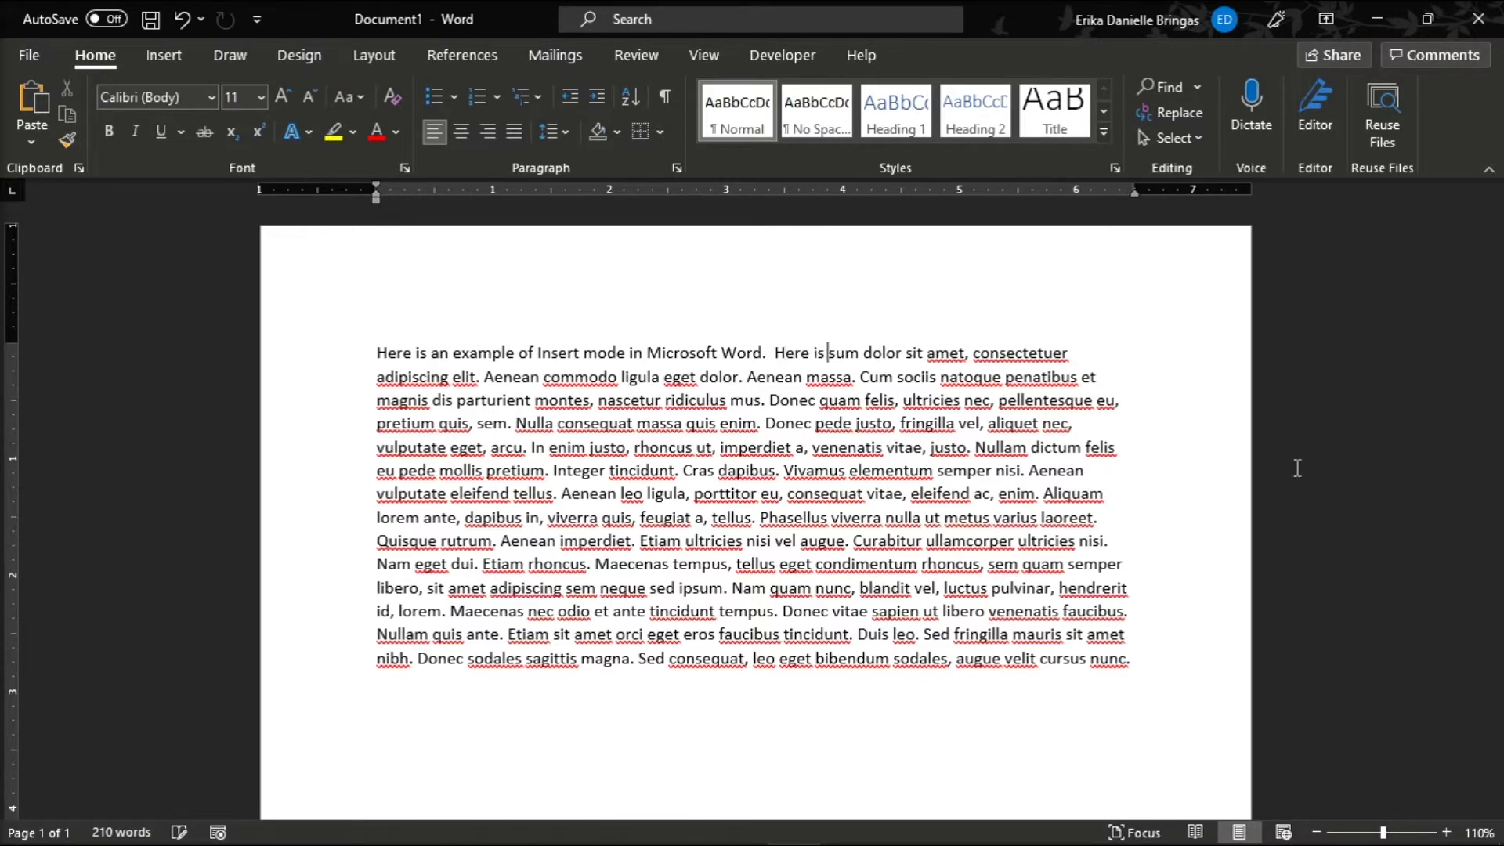
type("Overtype Mod")
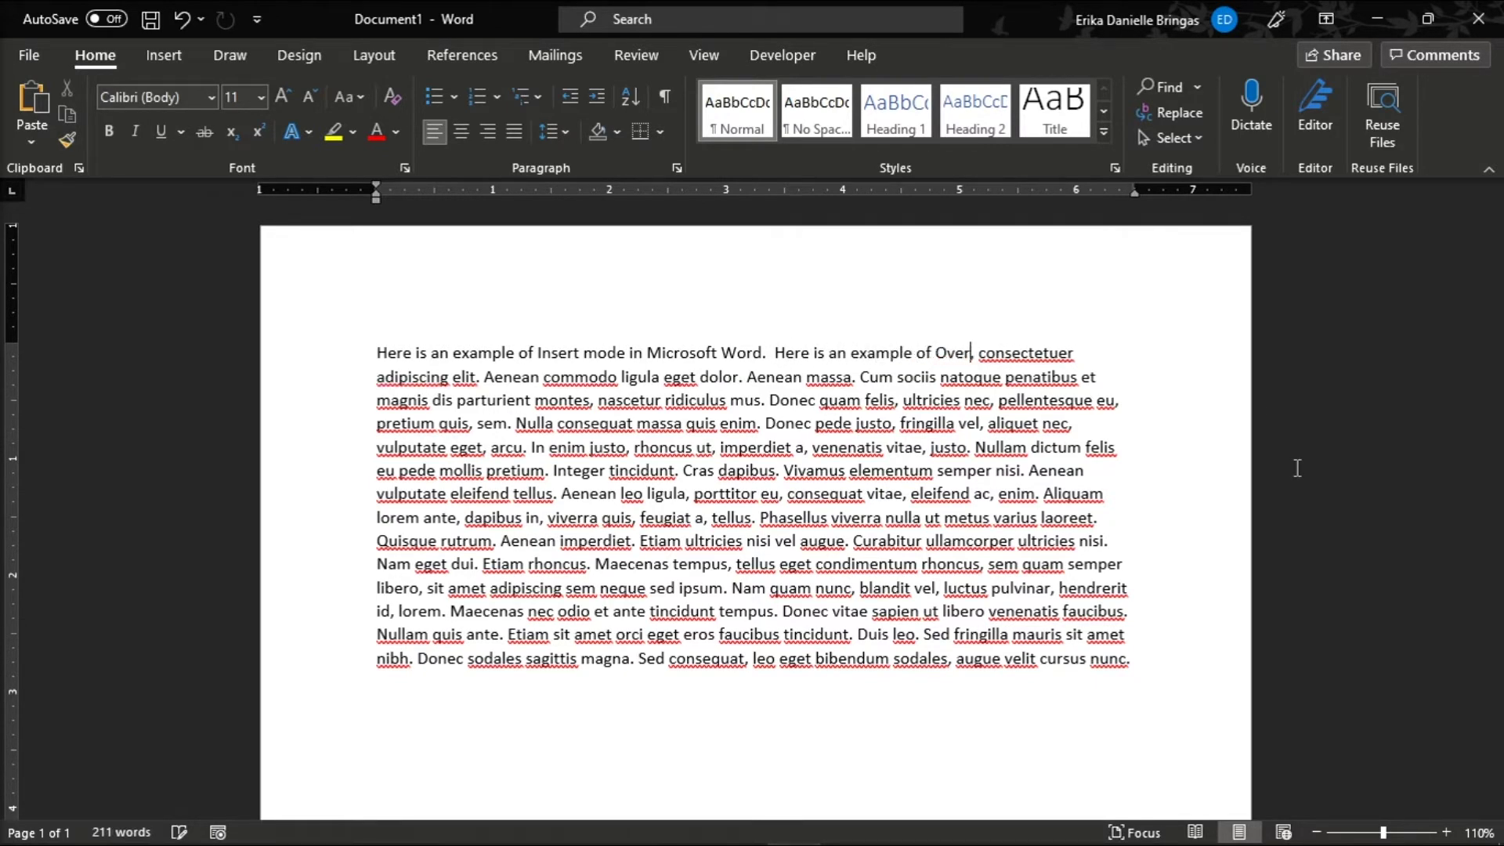
type("e in Microsoft Word")
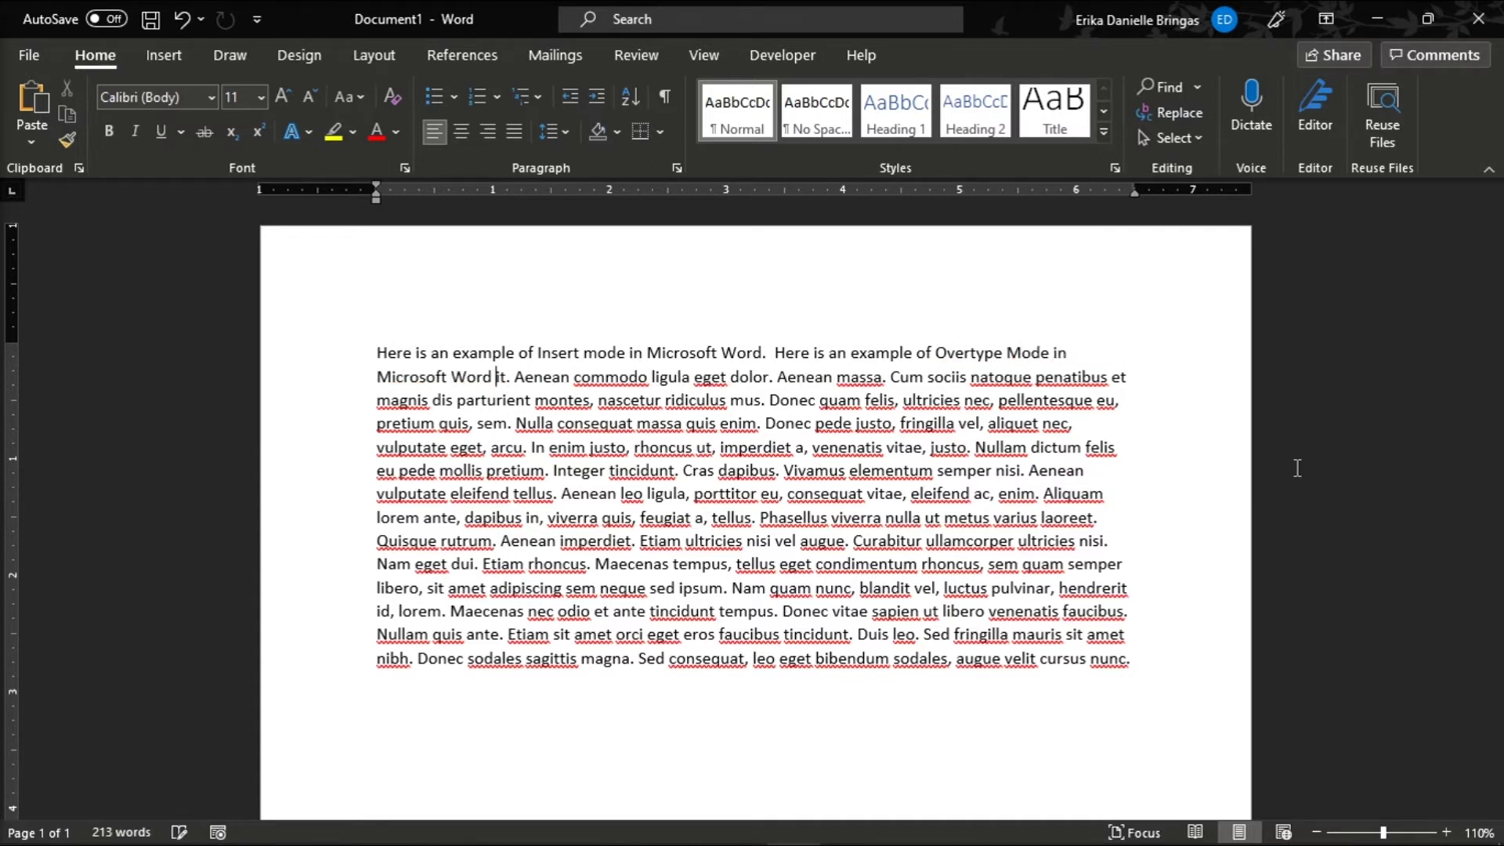
- Delete the leftover letters after the typed Overtype Mode sentence
key("Delete")
key("Delete")
key("Delete")
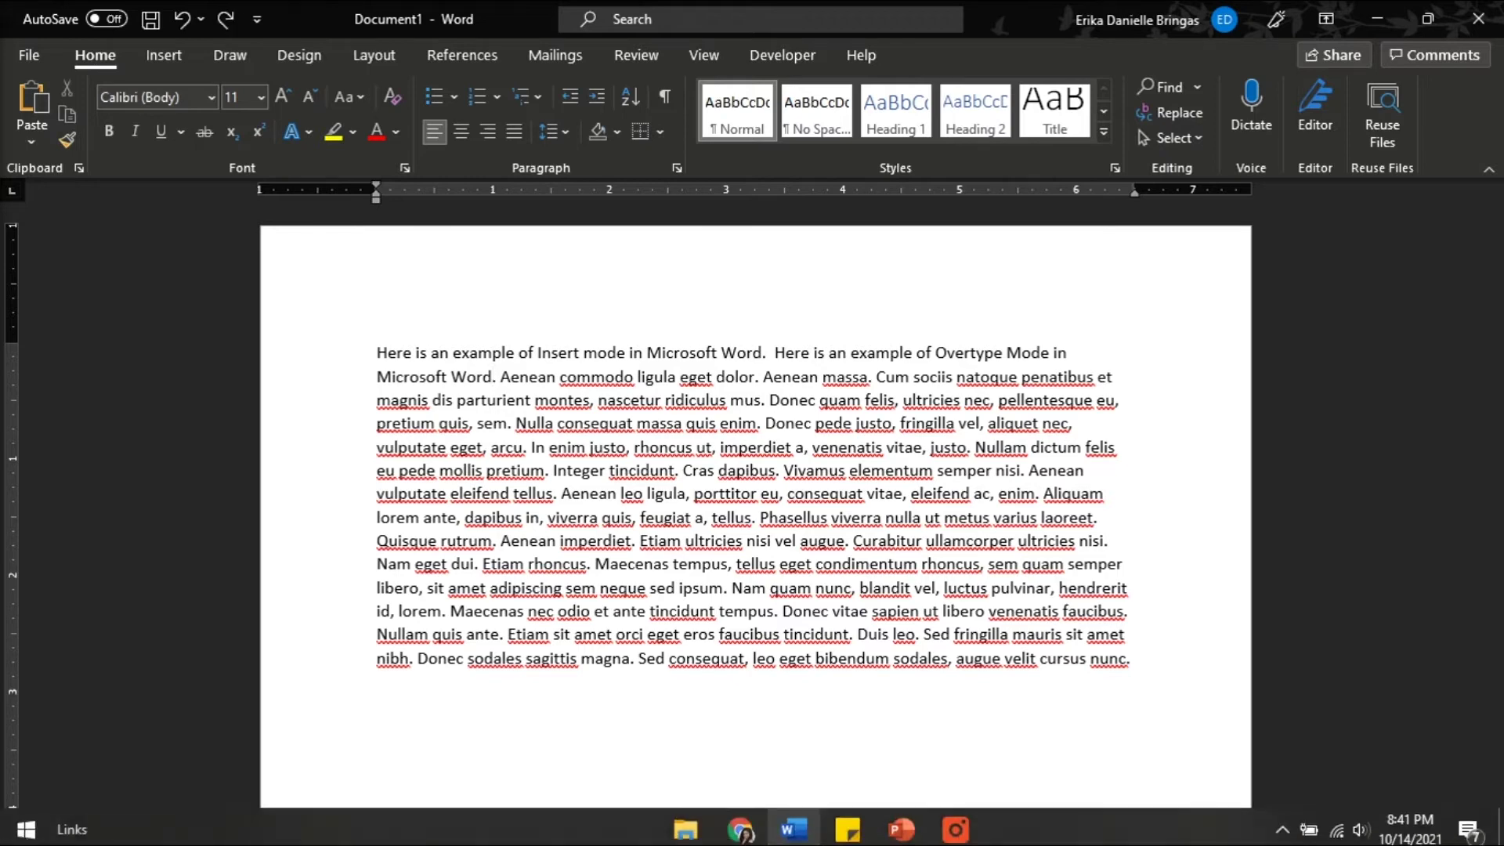
- Launch On-Screen Keyboard, toggle Word's typing mode with its Insert key, then open Word Options
left_click(26, 823)
type("on s")
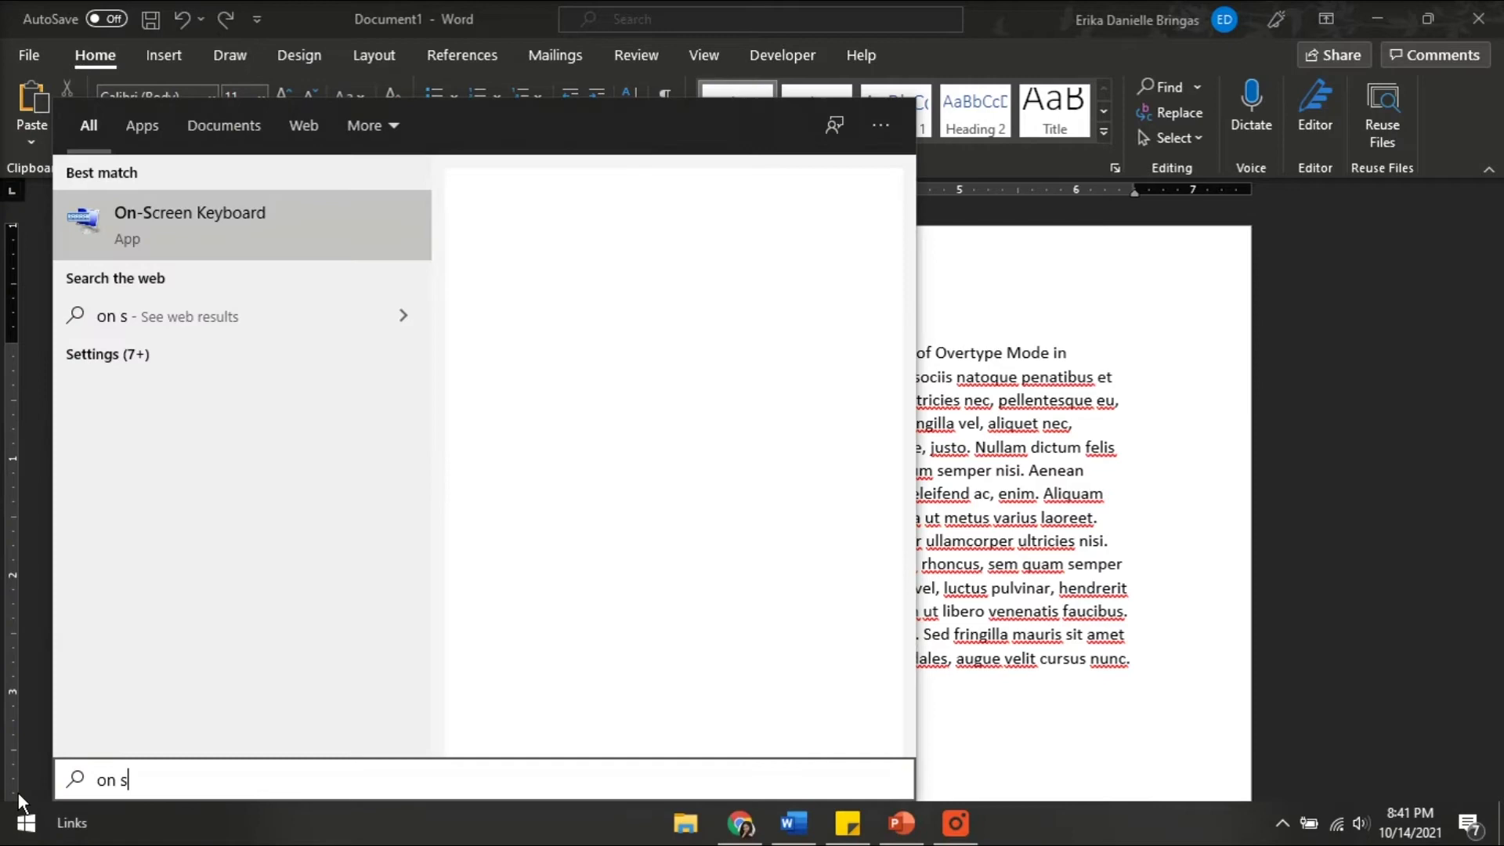
key("Return")
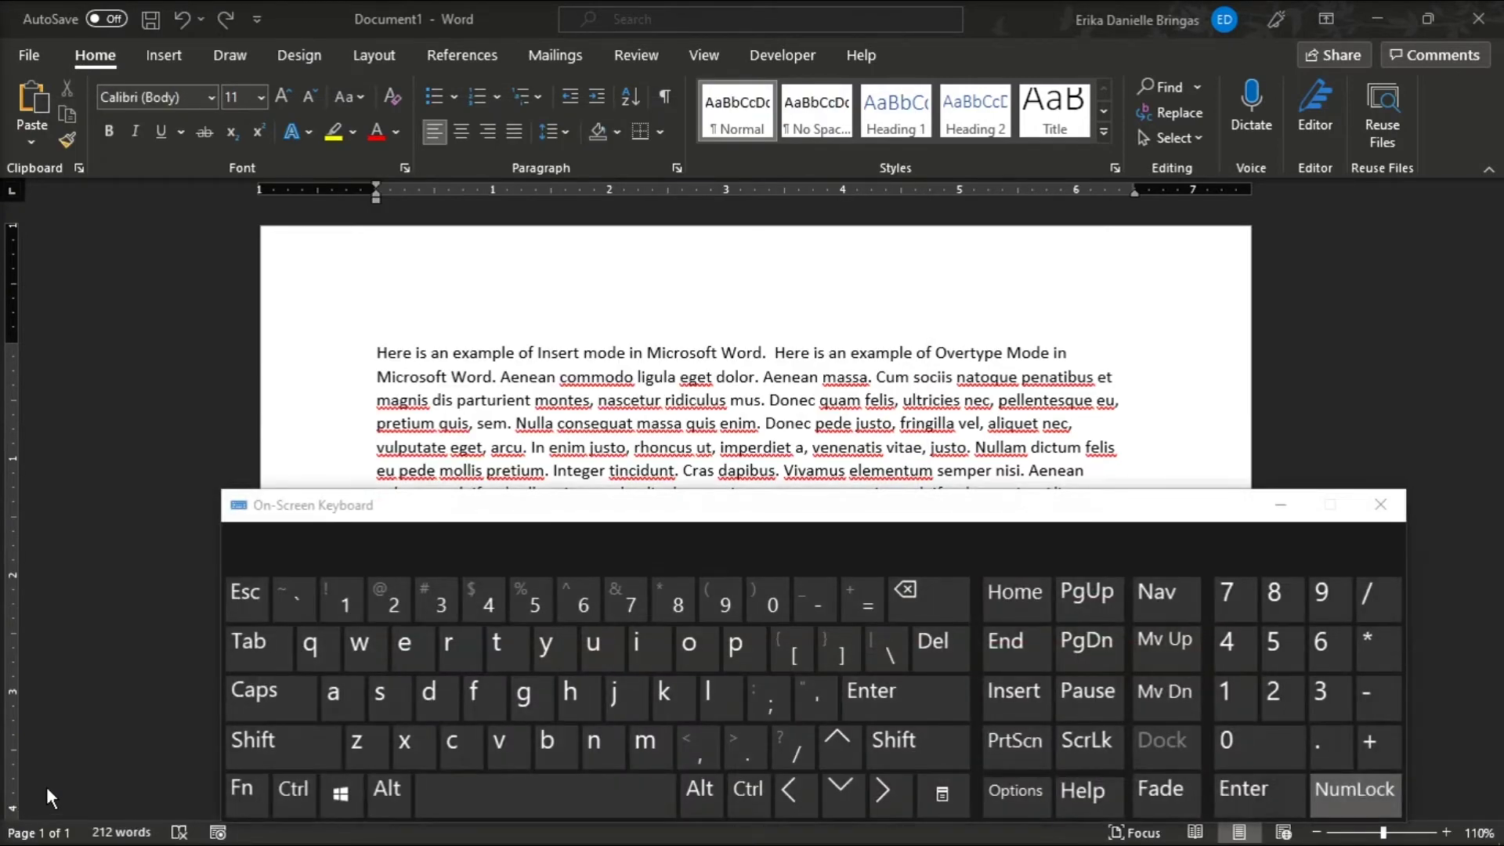
left_click(503, 377)
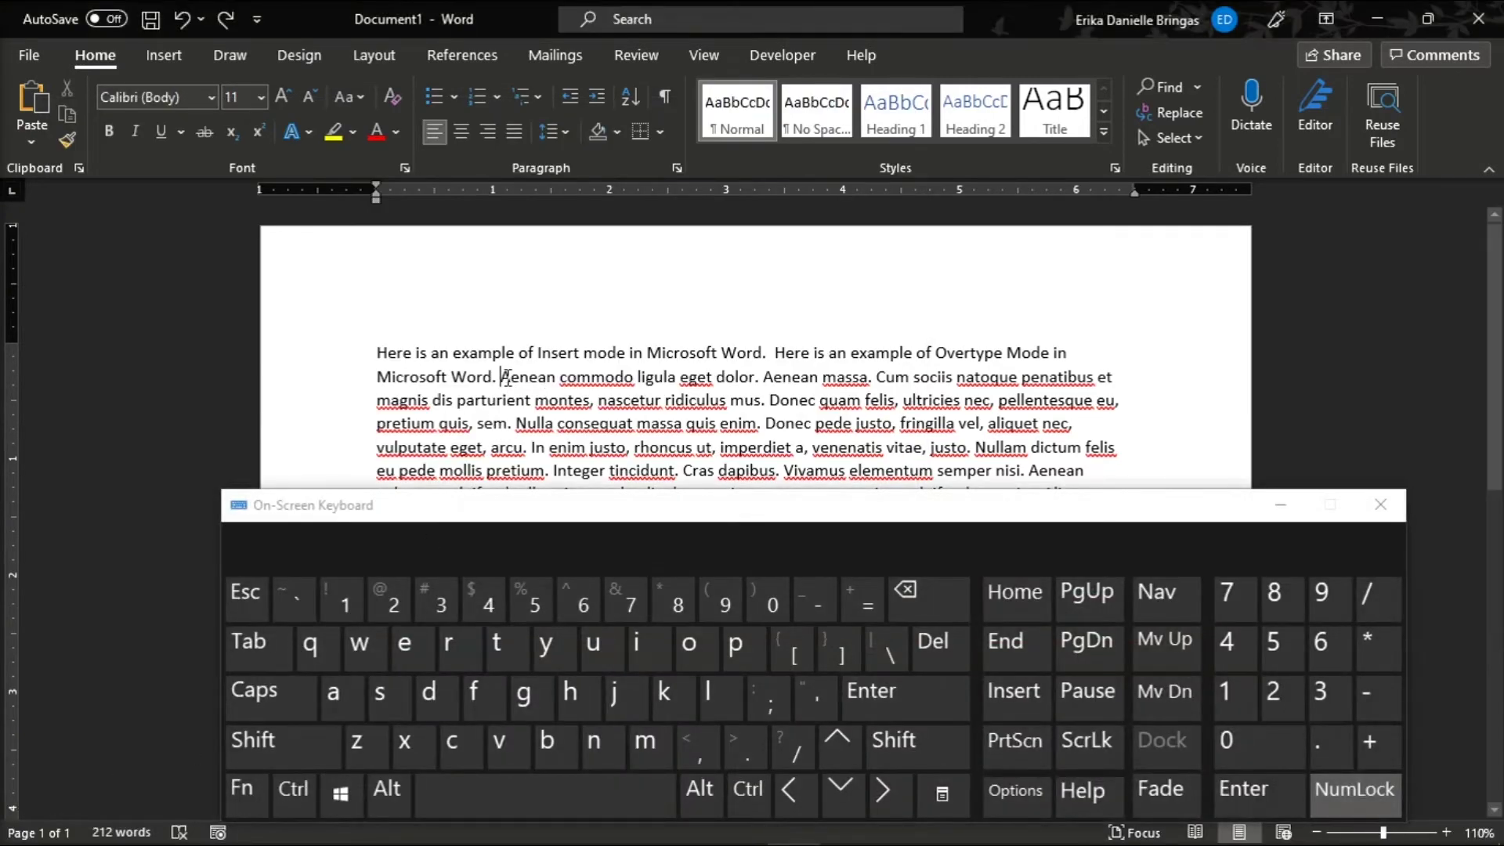
key("shift")
left_click(1013, 691)
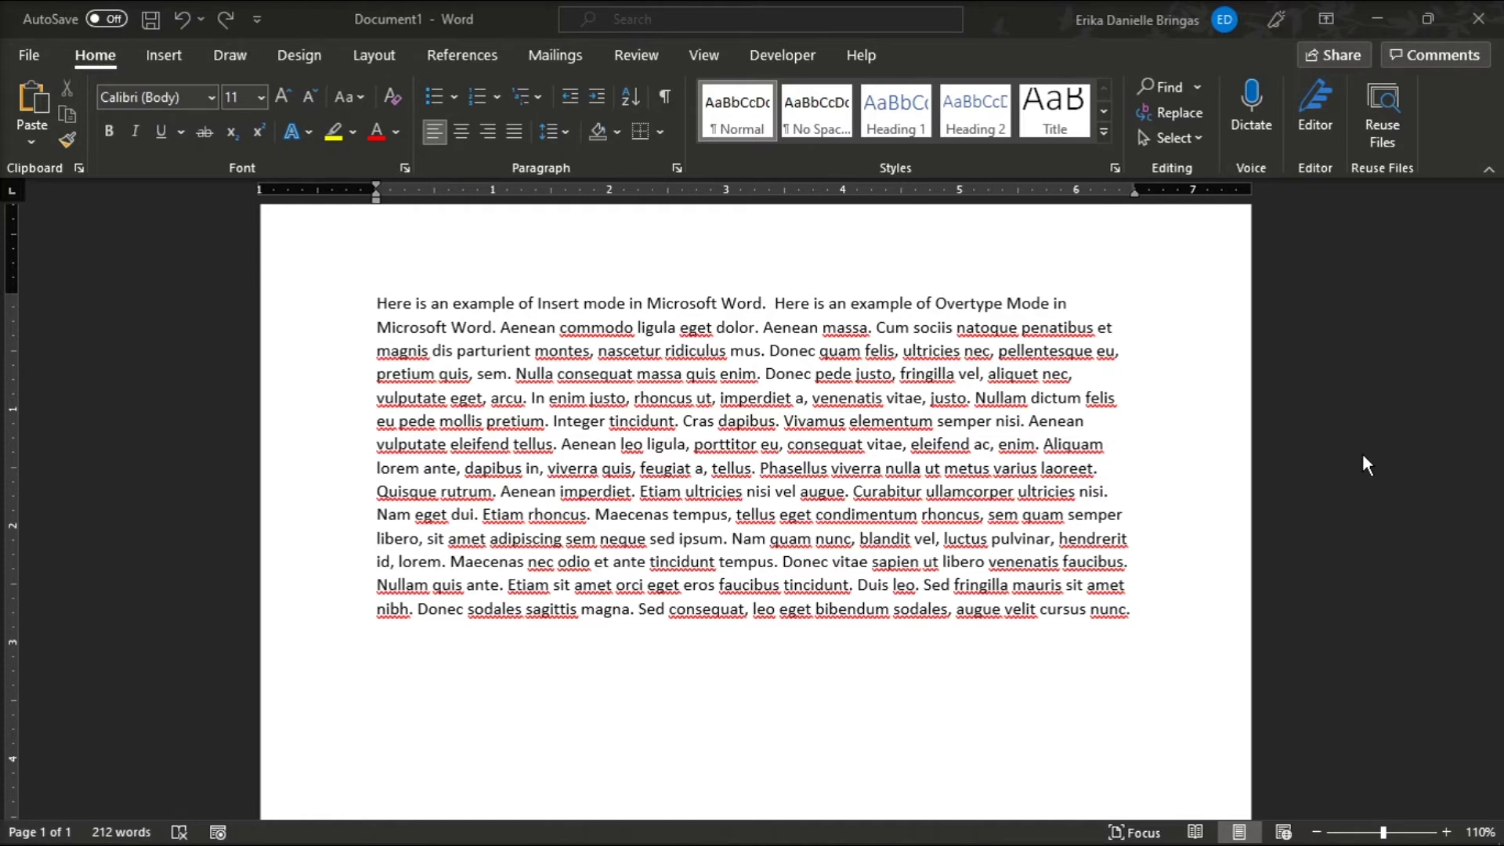
left_click(30, 56)
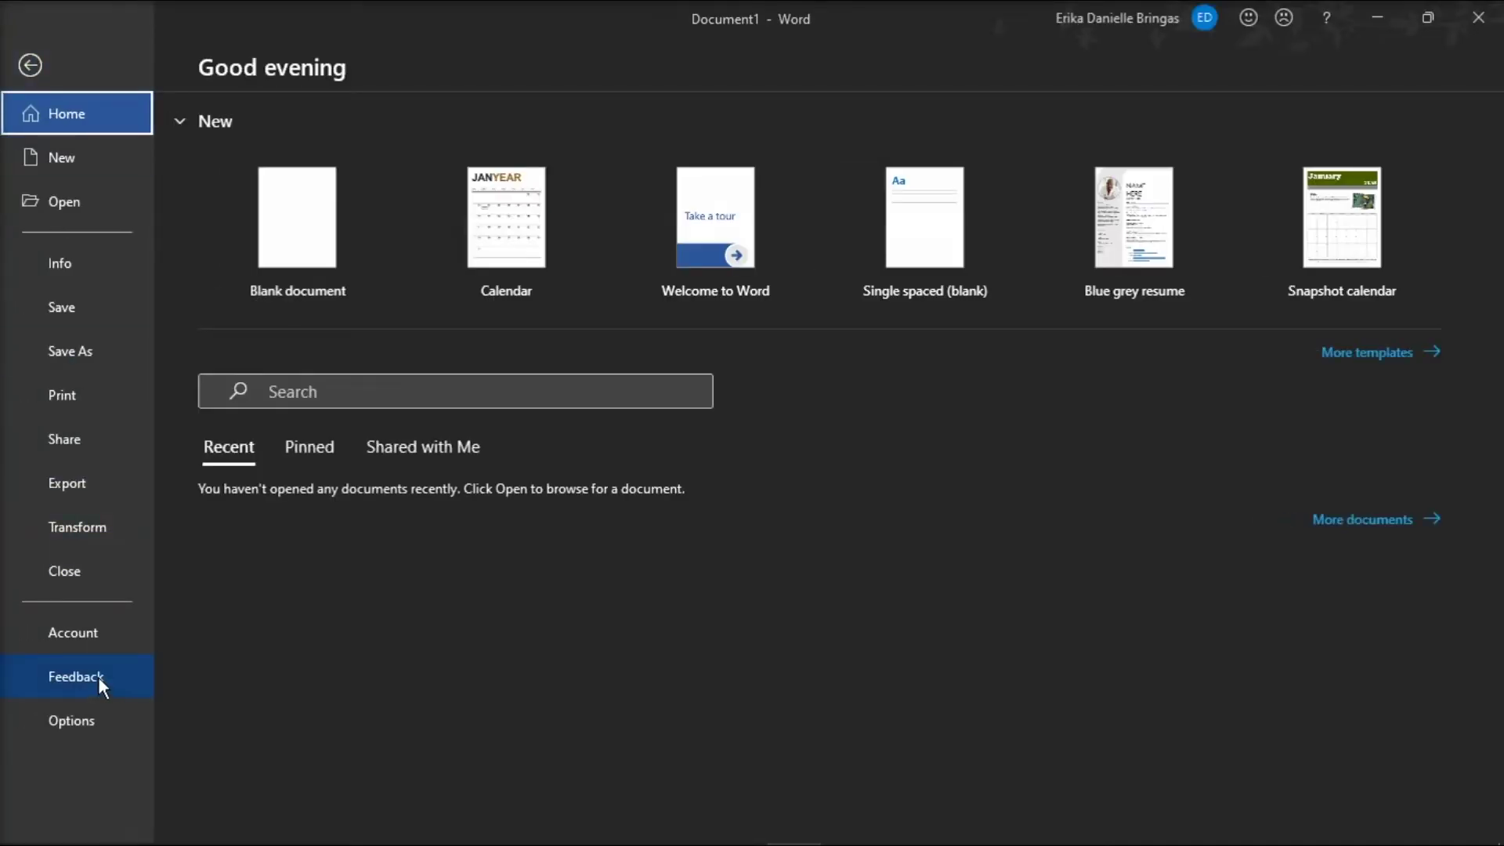
left_click(70, 720)
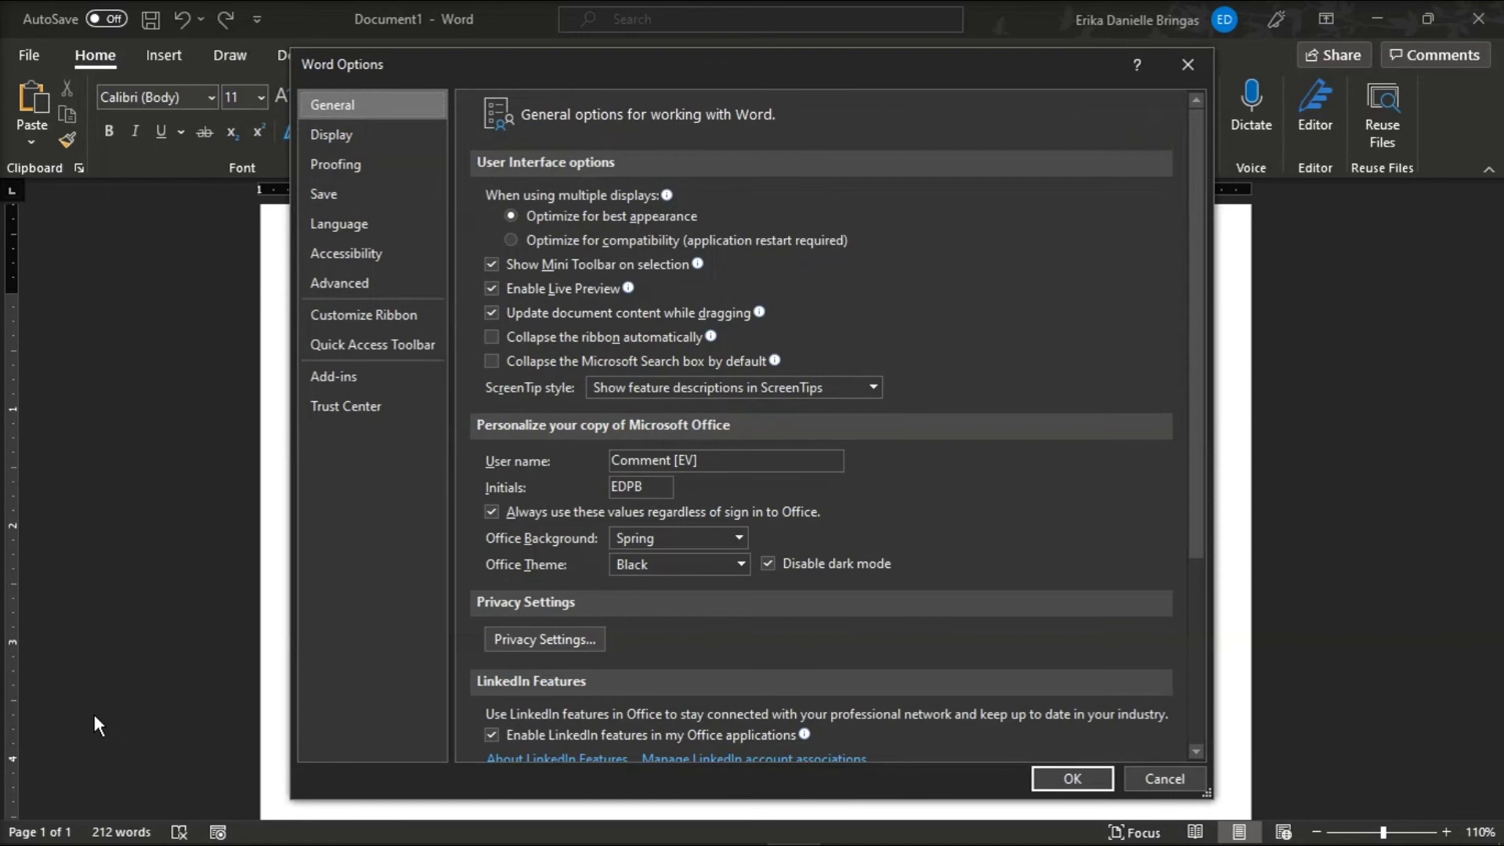
- Under Advanced, uncheck 'Use the Insert key to control overtype mode' and 'Use overtype mode', and confirm
left_click(353, 283)
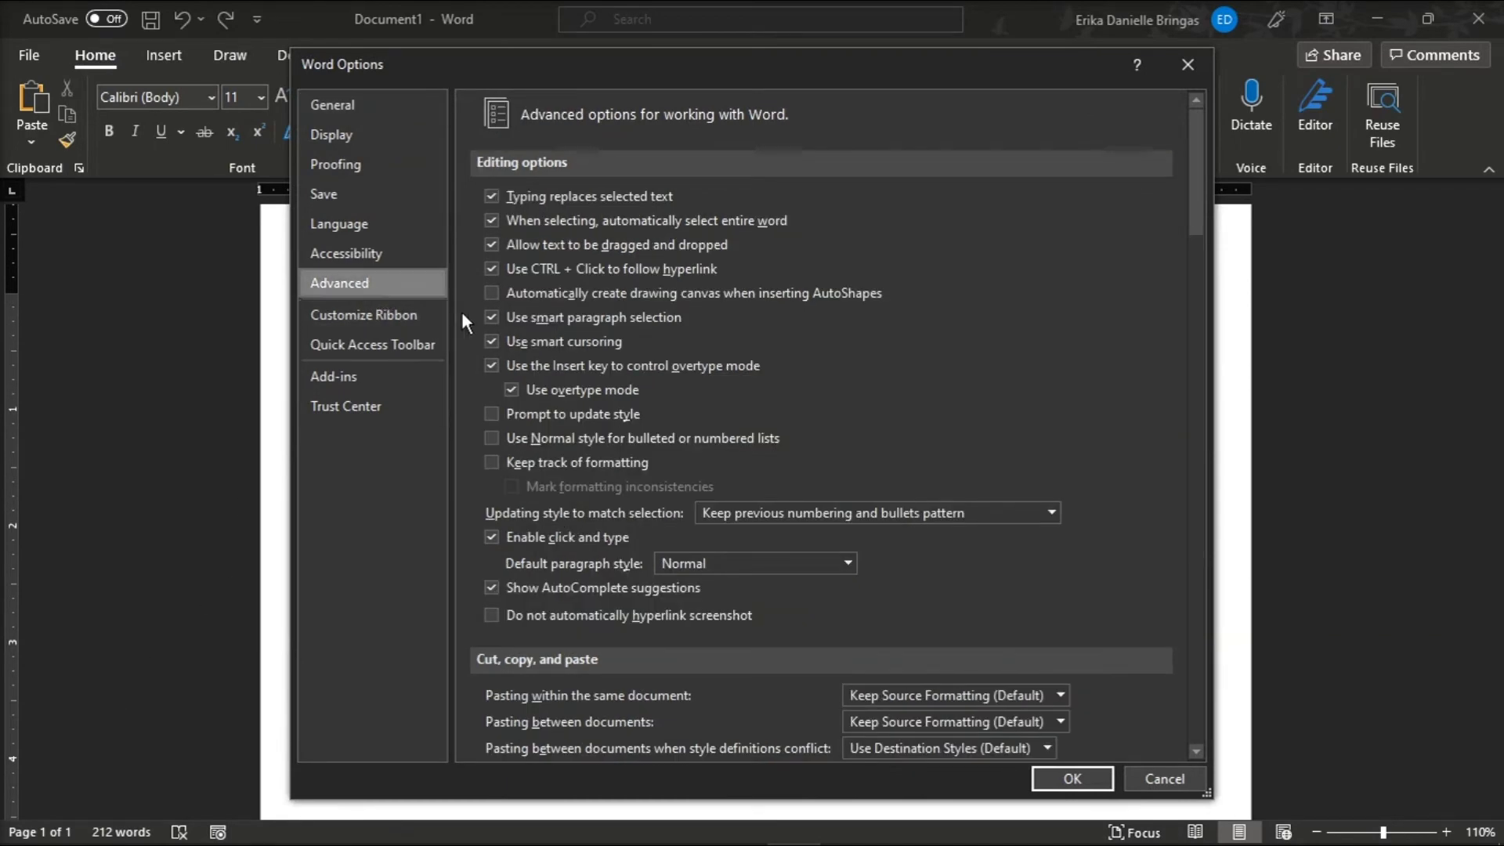
left_click(669, 368)
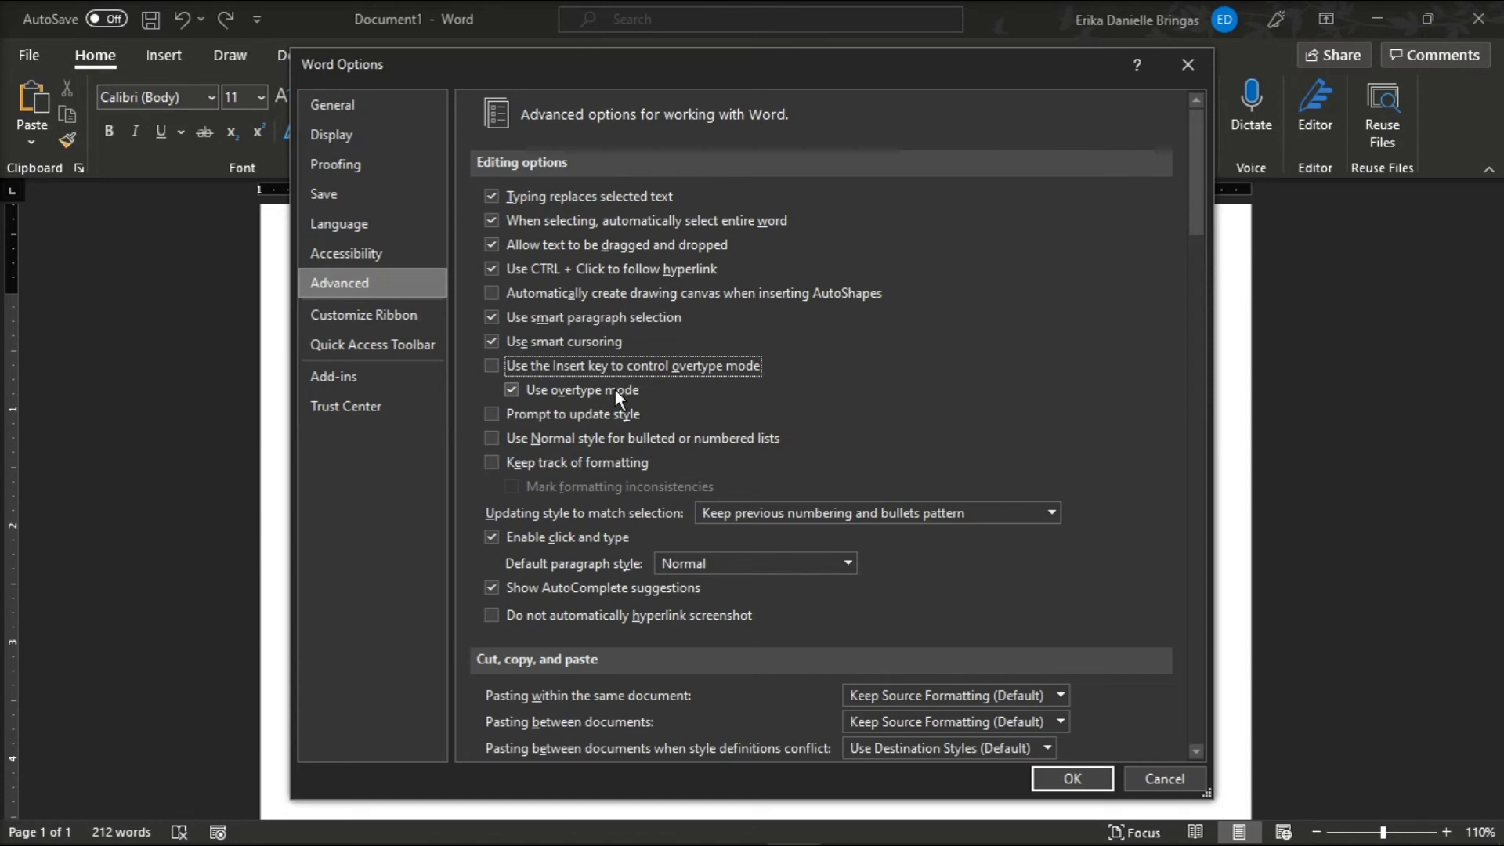
left_click(614, 390)
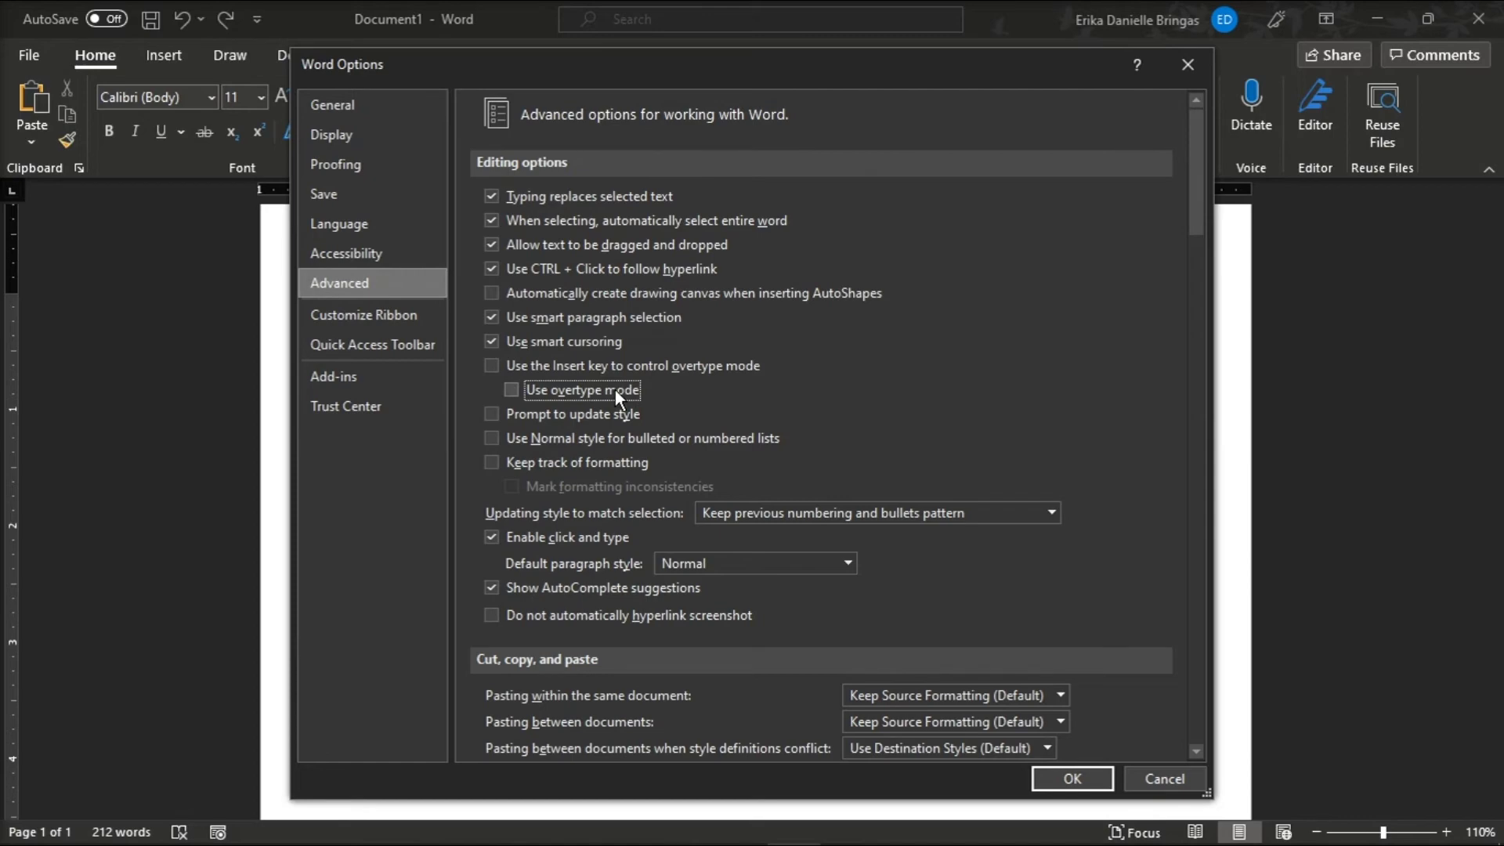
left_click(1080, 776)
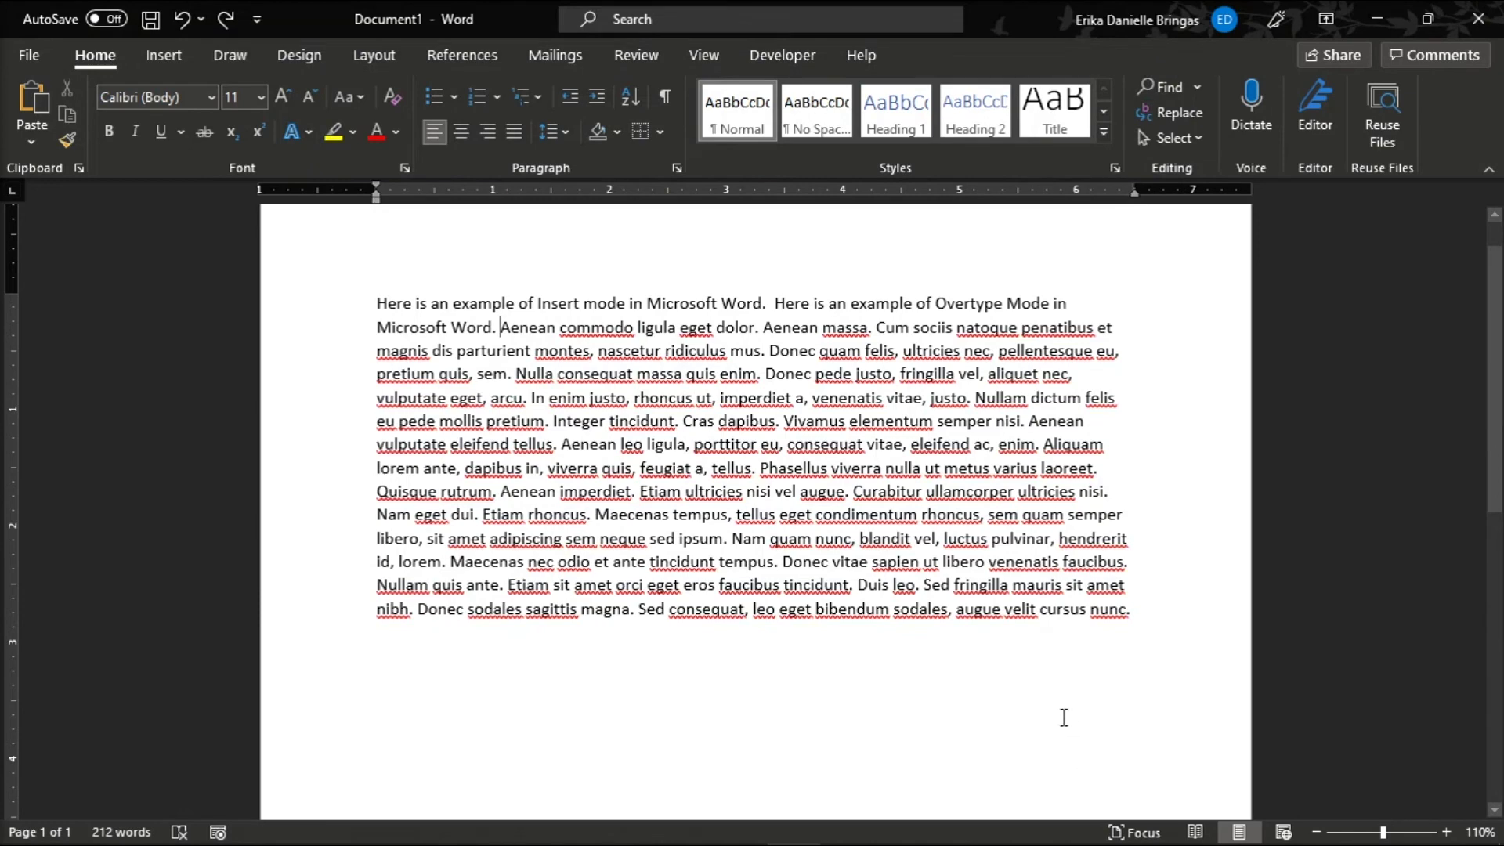